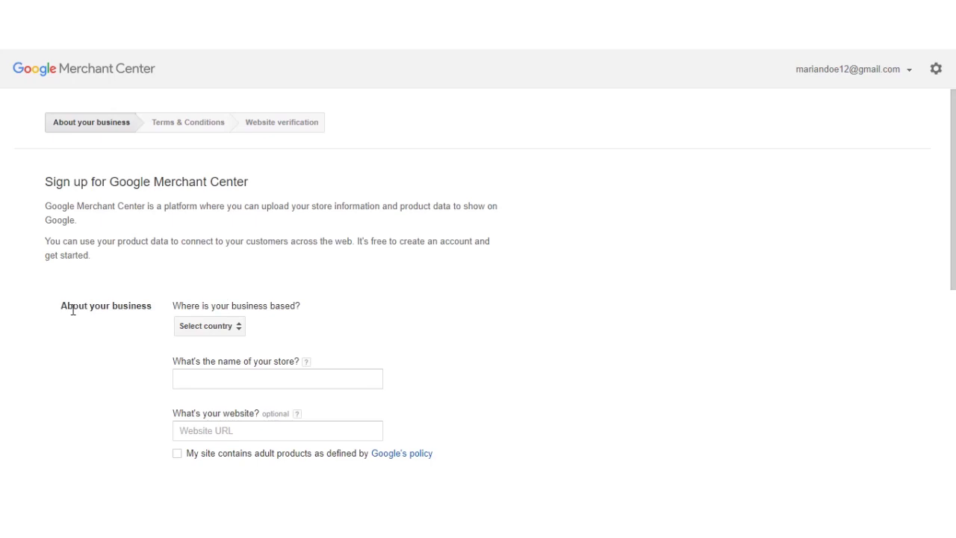
Fill in the business details with India as the country, "webkul store" as the store name and the store's website URL.
{"action": "left_click", "coordinate": [221, 328]}
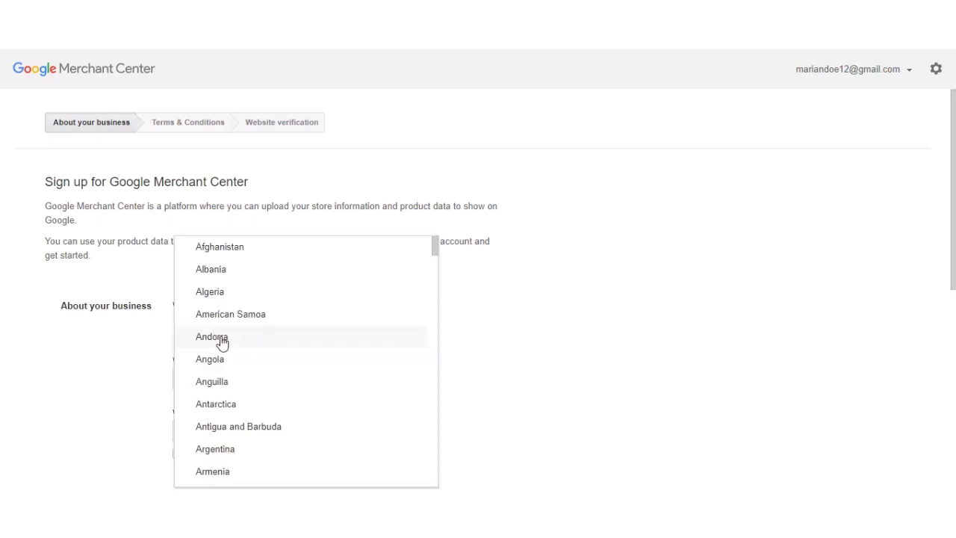
{"action": "scroll", "coordinate": [276, 334], "scroll_direction": "down", "scroll_amount": 20}
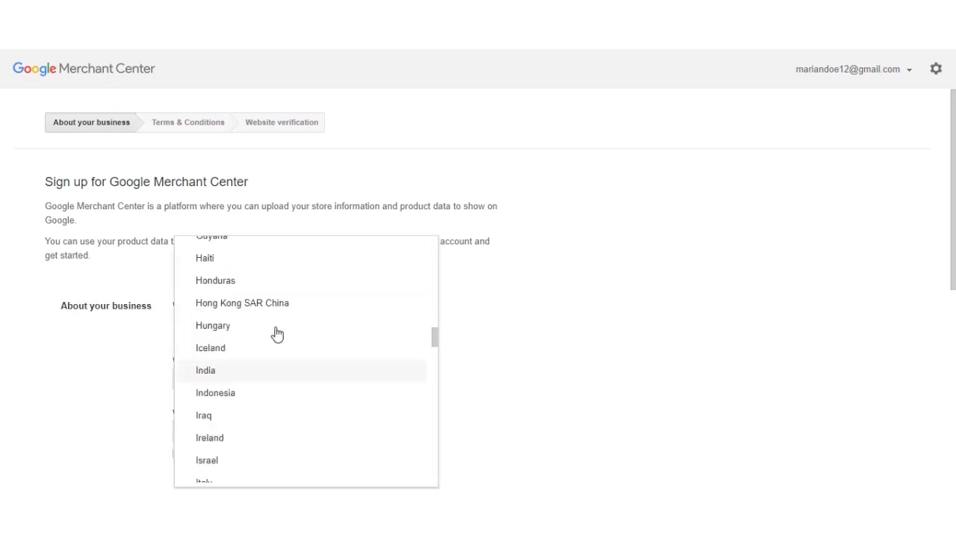
{"action": "key", "text": "Return"}
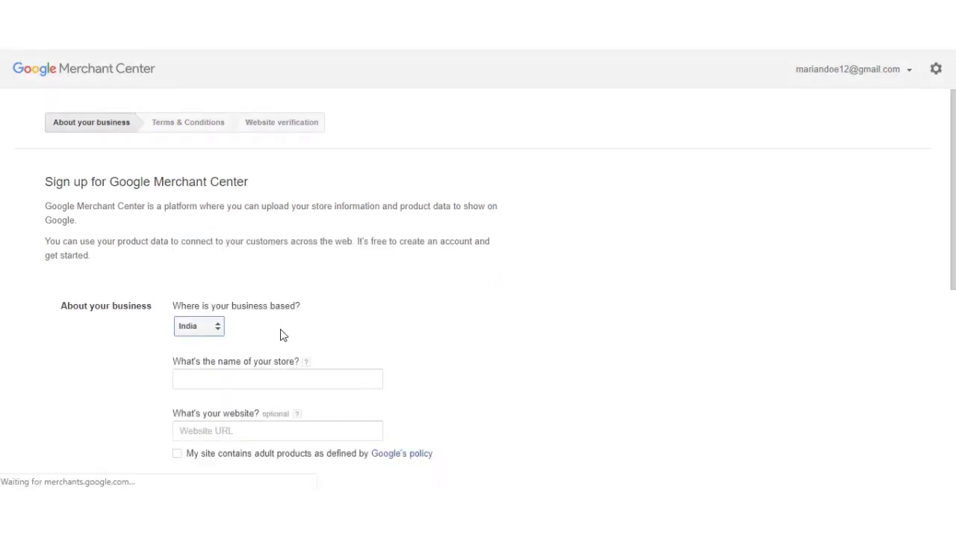
{"action": "scroll", "coordinate": [282, 336], "scroll_direction": "down", "scroll_amount": 1}
{"action": "scroll", "coordinate": [283, 336], "scroll_direction": "down", "scroll_amount": 1}
{"action": "left_click", "coordinate": [235, 244]}
{"action": "type", "text": "webkul"}
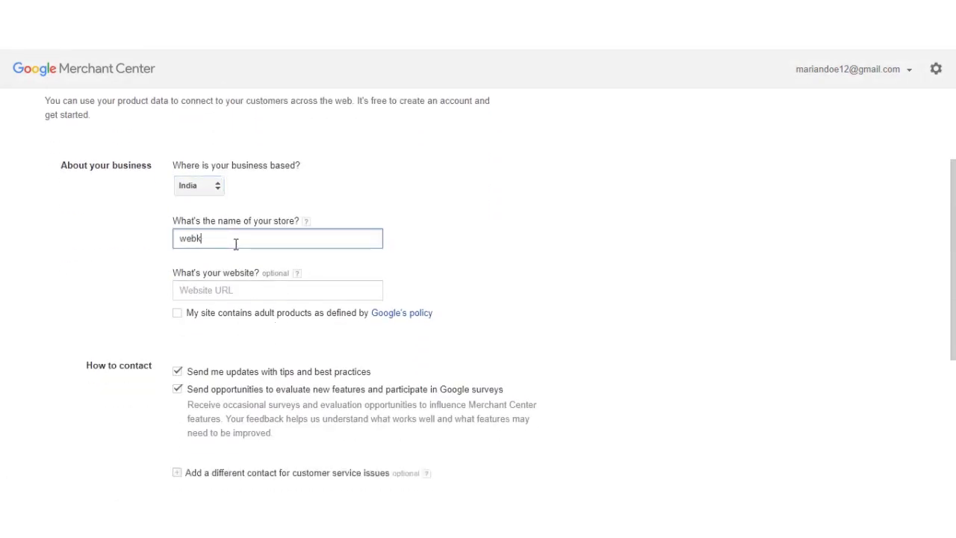
{"action": "type", "text": " store"}
{"action": "left_click", "coordinate": [230, 293]}
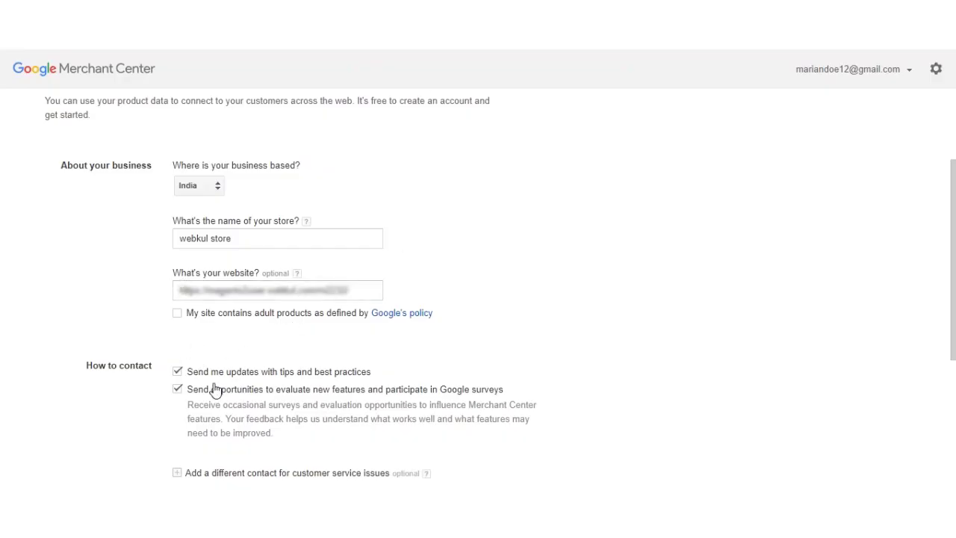
Submit the business details with the contact options left as they are, and accept the Terms & Conditions to continue to website verification.
{"action": "scroll", "coordinate": [952, 262], "scroll_direction": "down", "scroll_amount": 3}
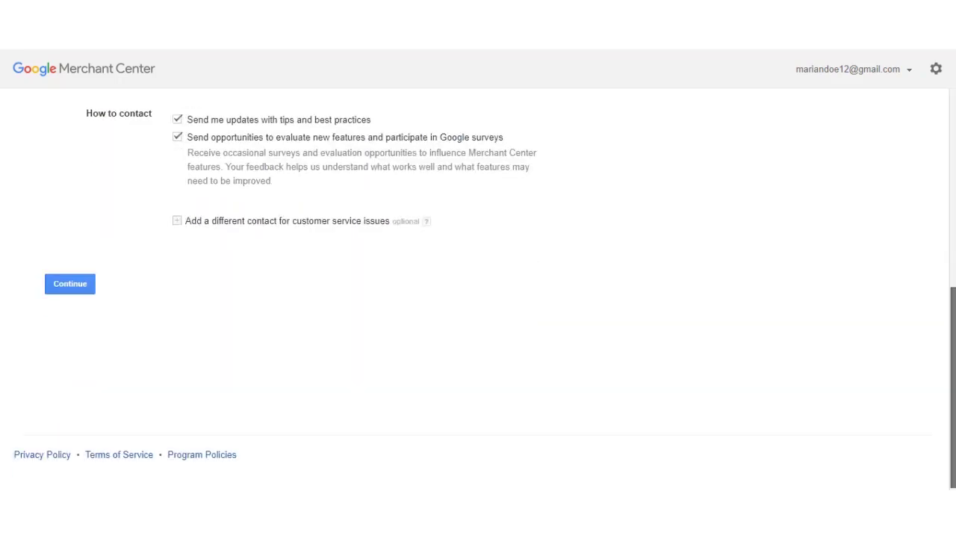
{"action": "left_click", "coordinate": [77, 289]}
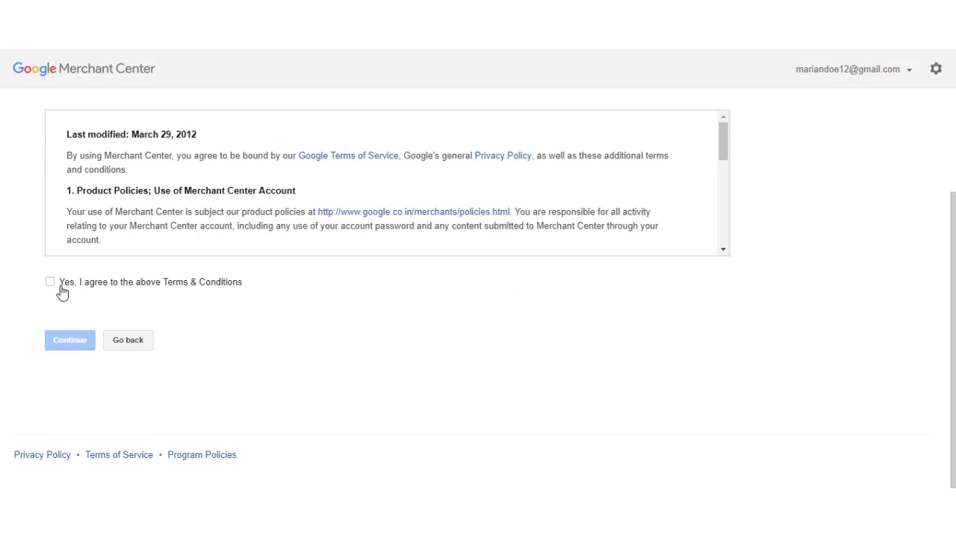
{"action": "left_click", "coordinate": [49, 285]}
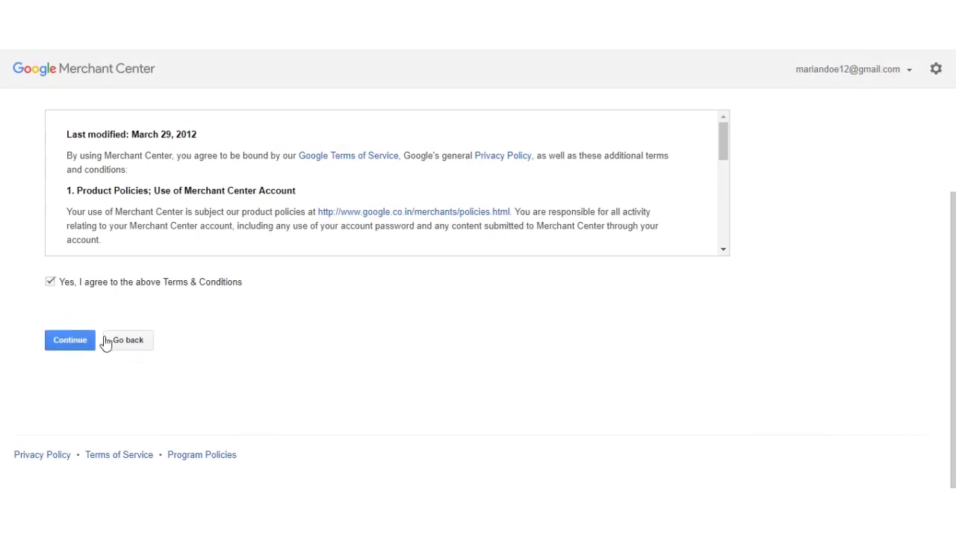
{"action": "left_click", "coordinate": [72, 346]}
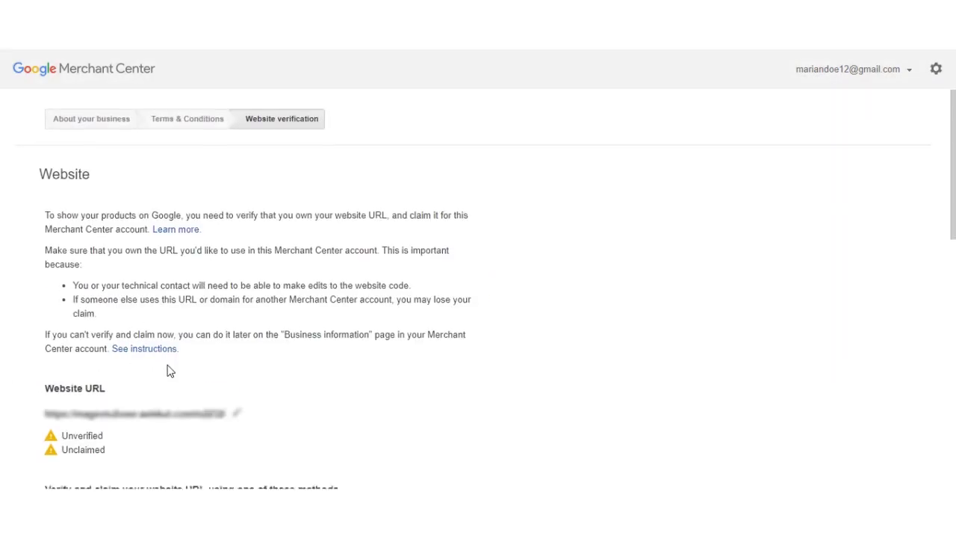
Examine the website verification methods, especially the instructions for uploading the HTML file to the website.
{"action": "scroll", "coordinate": [171, 370], "scroll_direction": "down", "scroll_amount": 2}
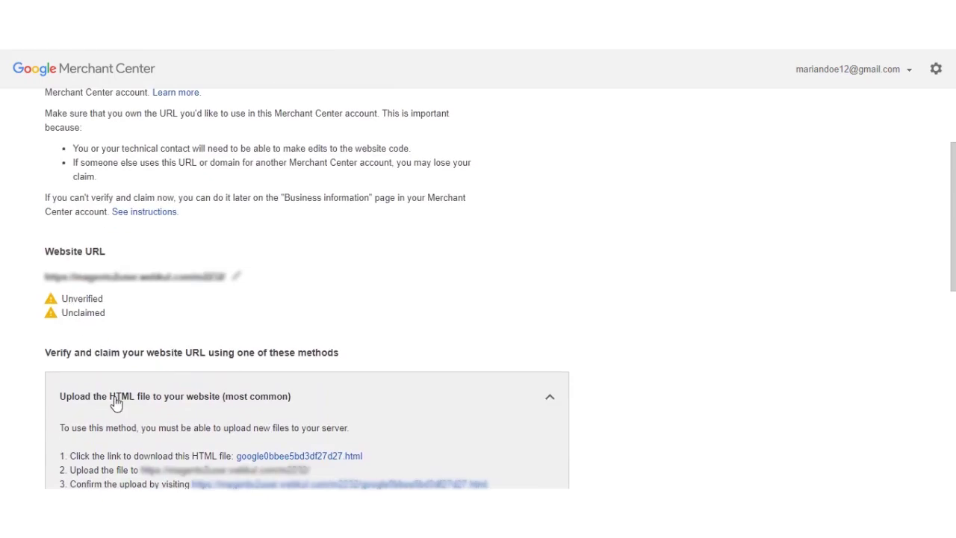
{"action": "left_click_drag", "start_coordinate": [56, 353], "coordinate": [185, 353]}
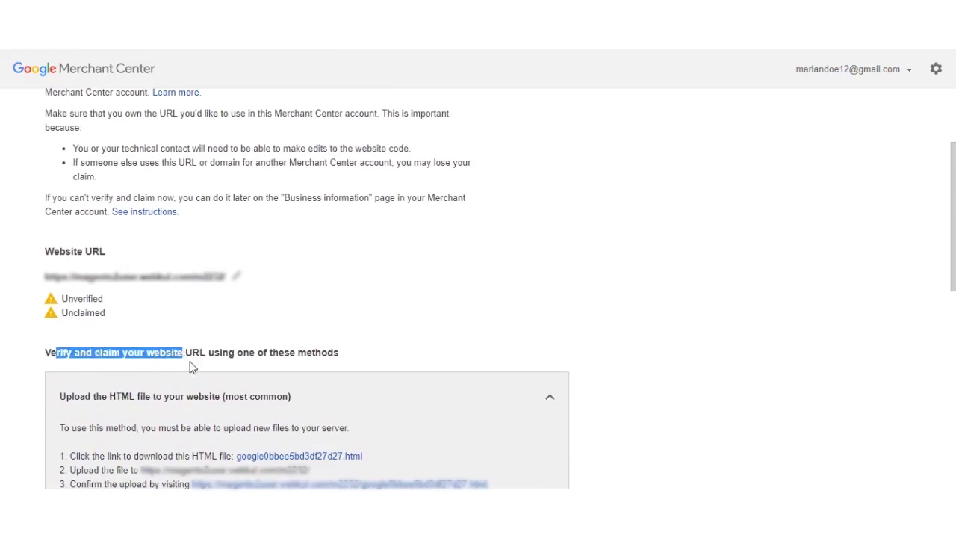
{"action": "left_click_drag", "start_coordinate": [216, 357], "coordinate": [336, 354]}
{"action": "scroll", "coordinate": [335, 355], "scroll_direction": "down", "scroll_amount": 3}
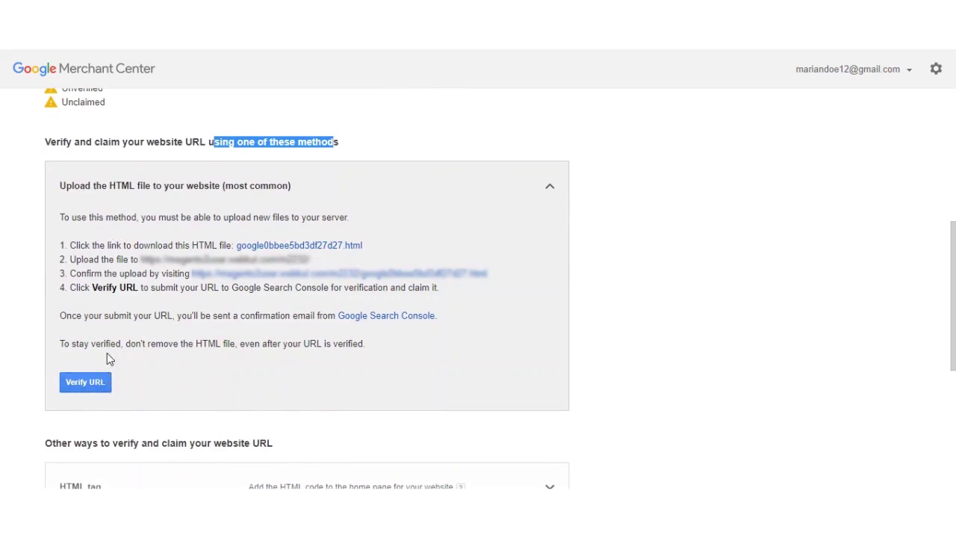
{"action": "left_click_drag", "start_coordinate": [101, 187], "coordinate": [277, 188]}
{"action": "left_click", "coordinate": [550, 191]}
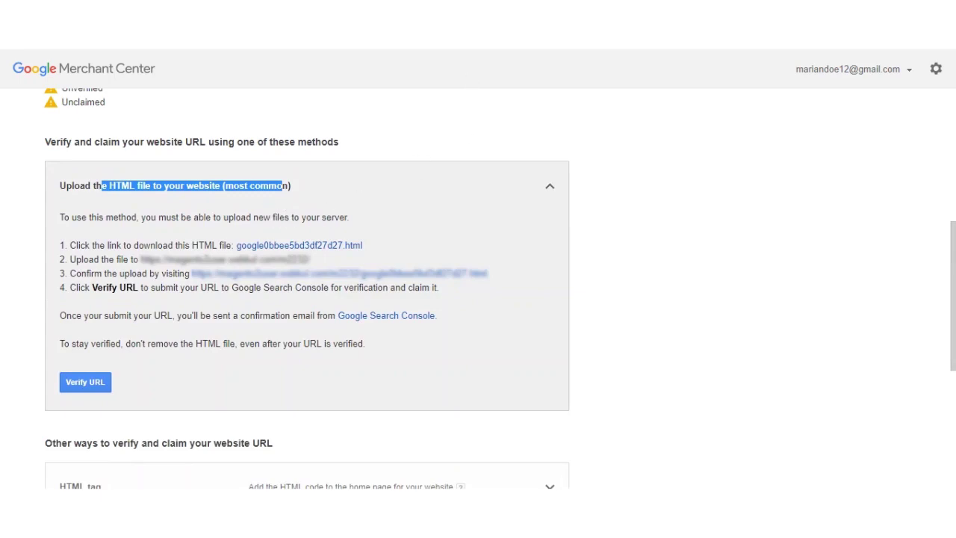
{"action": "left_click", "coordinate": [391, 177]}
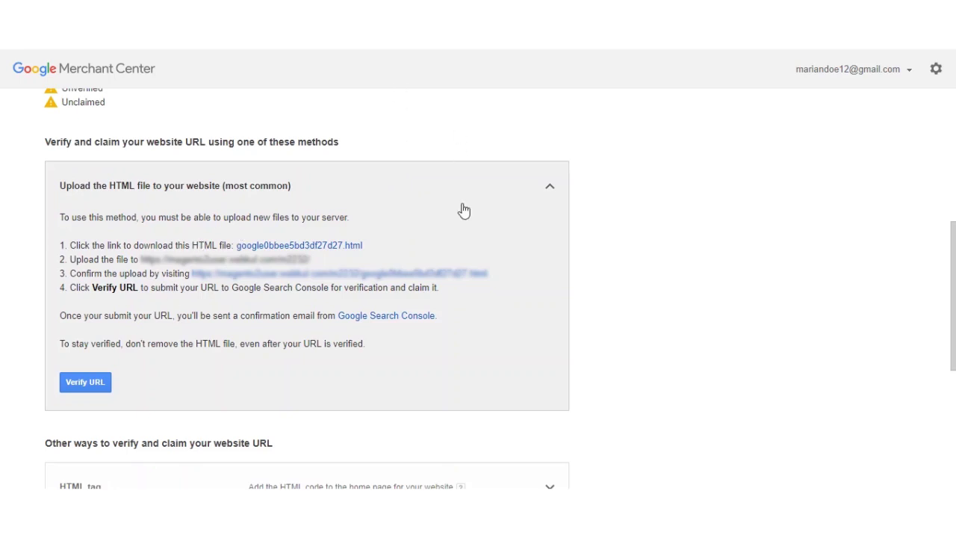
Switch to FileZilla to look at the server's m2232 folder, and return to the Merchant Center verification page.
{"action": "mouse_move", "coordinate": [492, 515]}
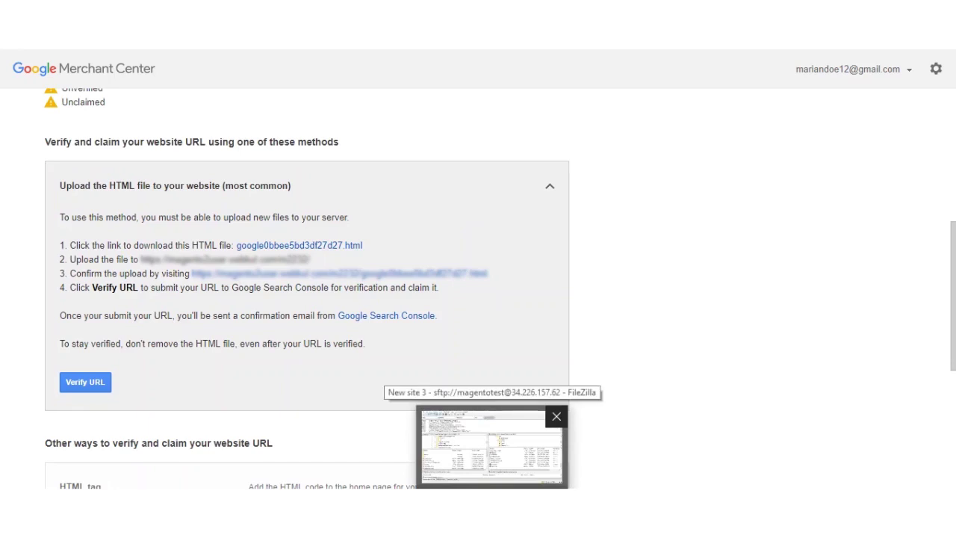
{"action": "left_click", "coordinate": [492, 446]}
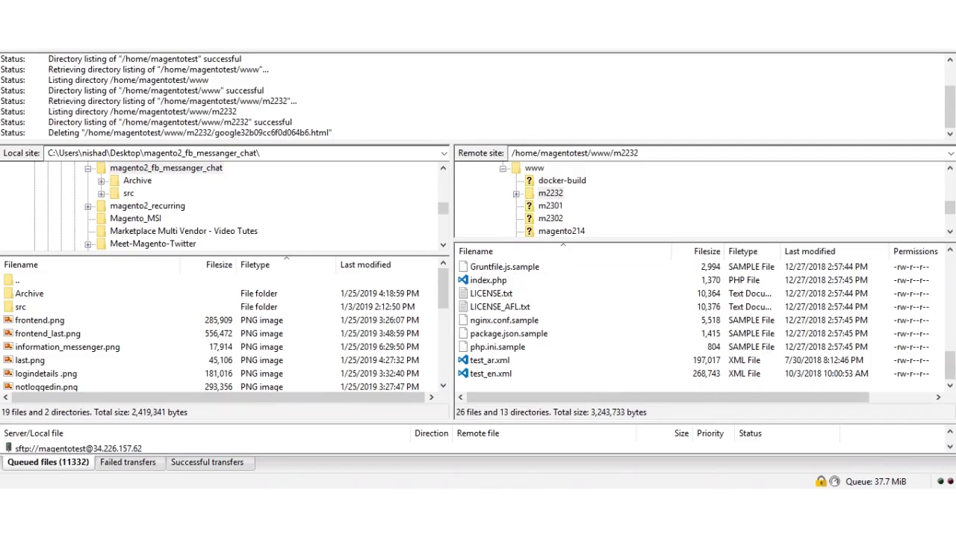
{"action": "key", "text": "alt+Tab"}
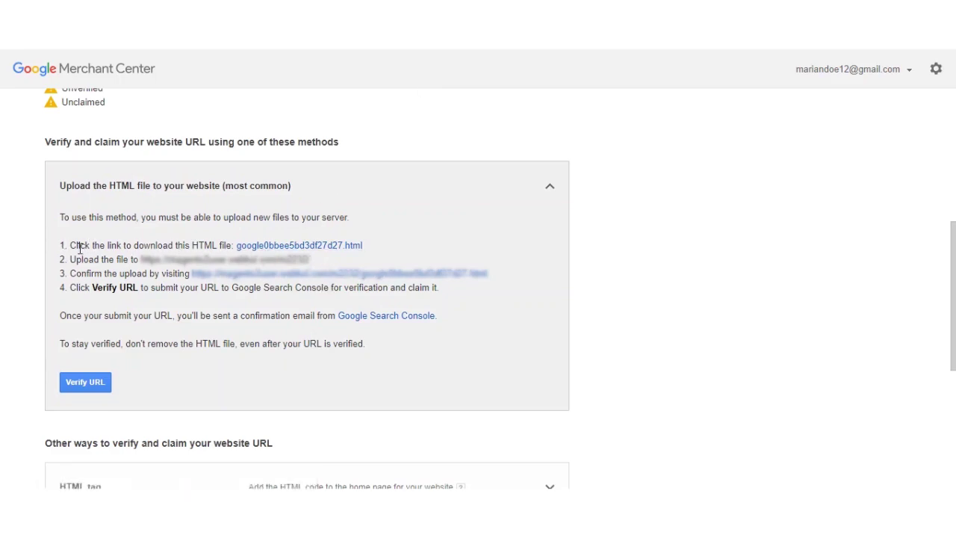
Download the Google verification HTML file and check the website address given as its upload destination.
{"action": "left_click_drag", "start_coordinate": [80, 245], "coordinate": [240, 245]}
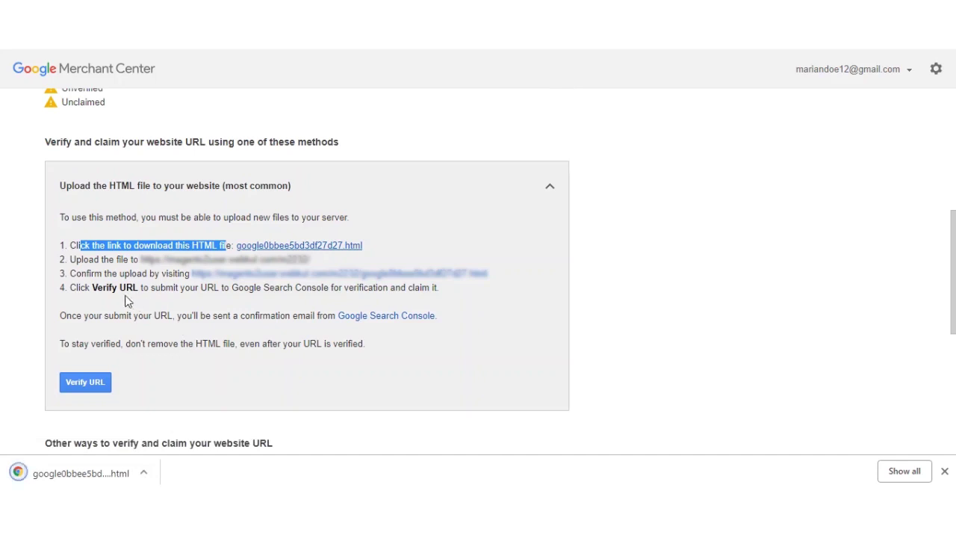
{"action": "left_click", "coordinate": [75, 260]}
{"action": "left_click_drag", "start_coordinate": [76, 260], "coordinate": [311, 258]}
{"action": "left_click", "coordinate": [206, 260]}
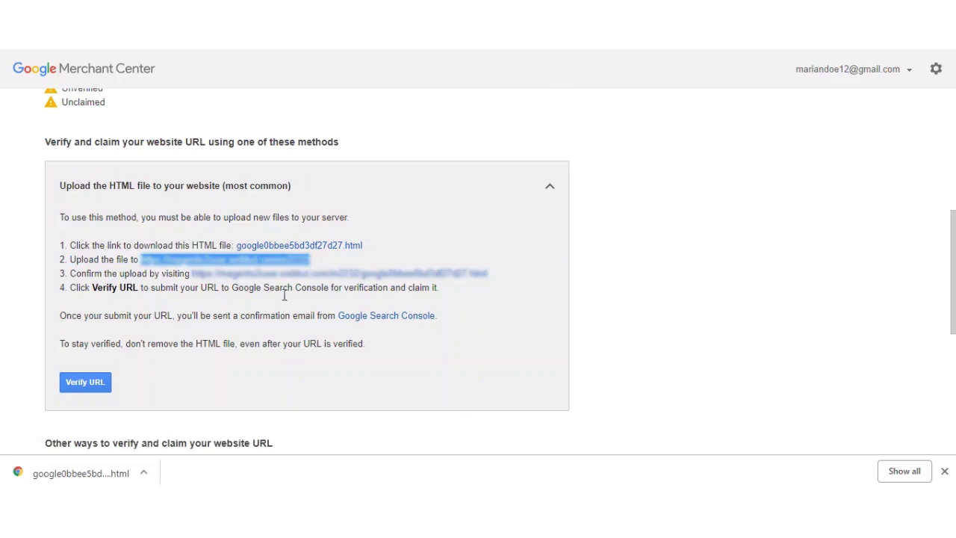
{"action": "left_click", "coordinate": [221, 317]}
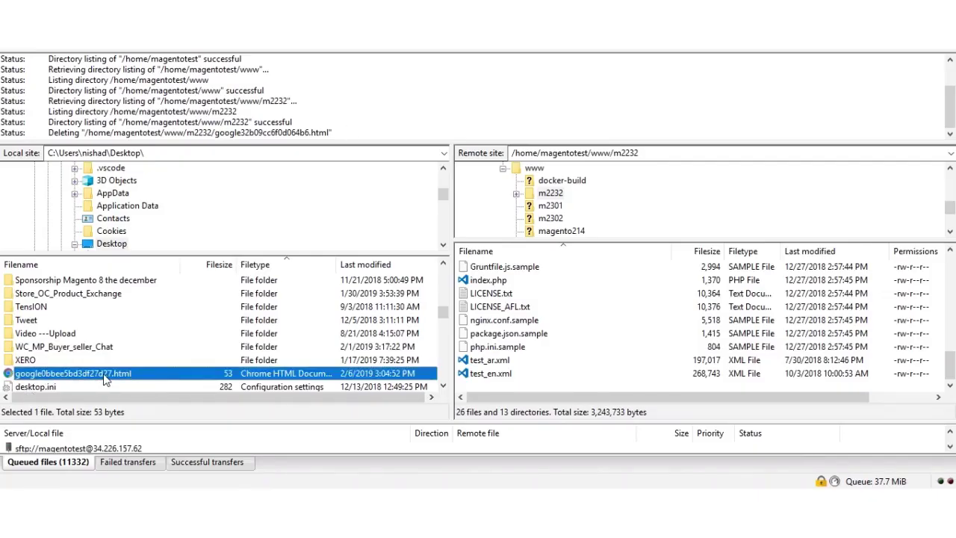
In FileZilla, upload the verification HTML file from the Desktop to /home/magentotest/www/m2232 and locate it in the remote folder.
{"action": "right_click", "coordinate": [103, 377]}
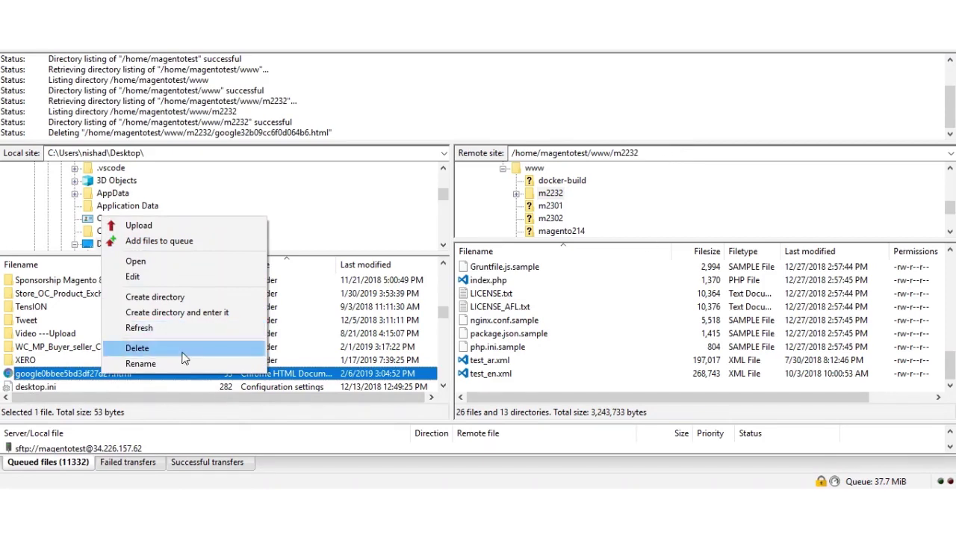
{"action": "left_click", "coordinate": [172, 225]}
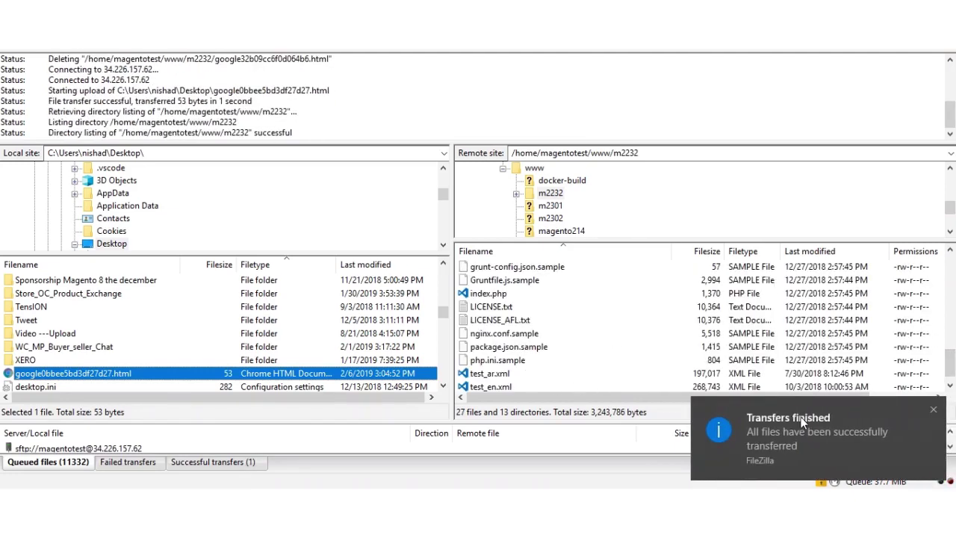
{"action": "left_click", "coordinate": [932, 411]}
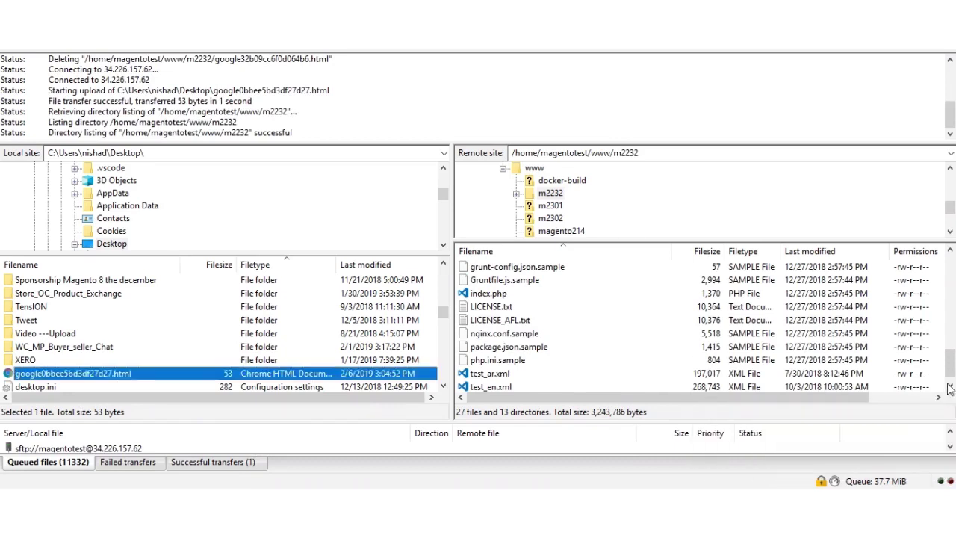
{"action": "left_click_drag", "start_coordinate": [951, 373], "coordinate": [950, 359]}
{"action": "left_click", "coordinate": [523, 294]}
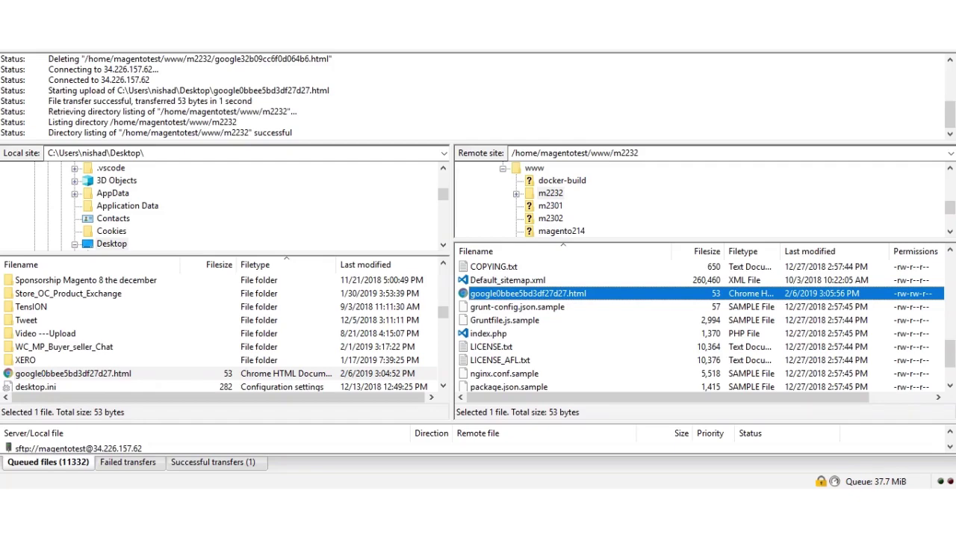
Back in Merchant Center, go over the upload instructions, verify the website URL, and proceed with the claim despite the conflicting account.
{"action": "key", "text": "alt+Tab"}
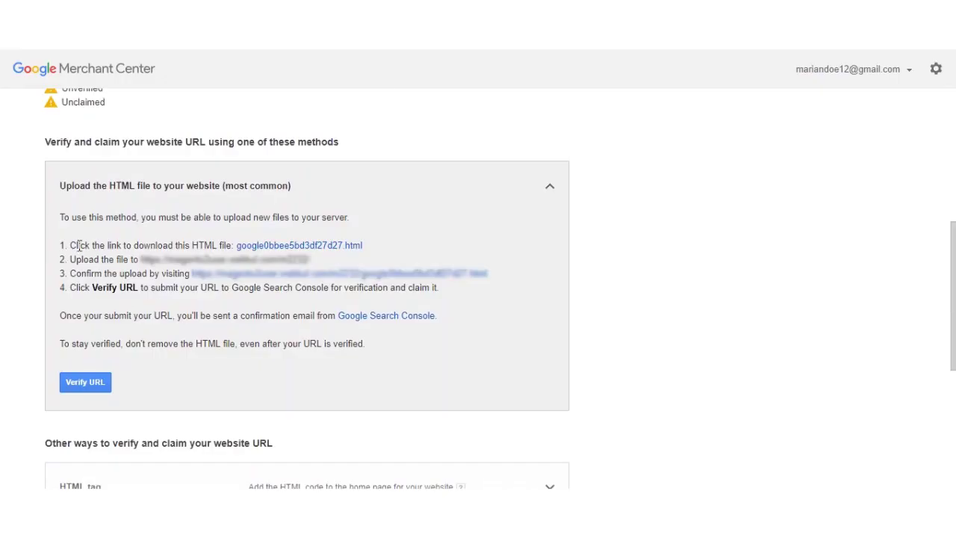
{"action": "left_click_drag", "start_coordinate": [70, 245], "coordinate": [225, 241]}
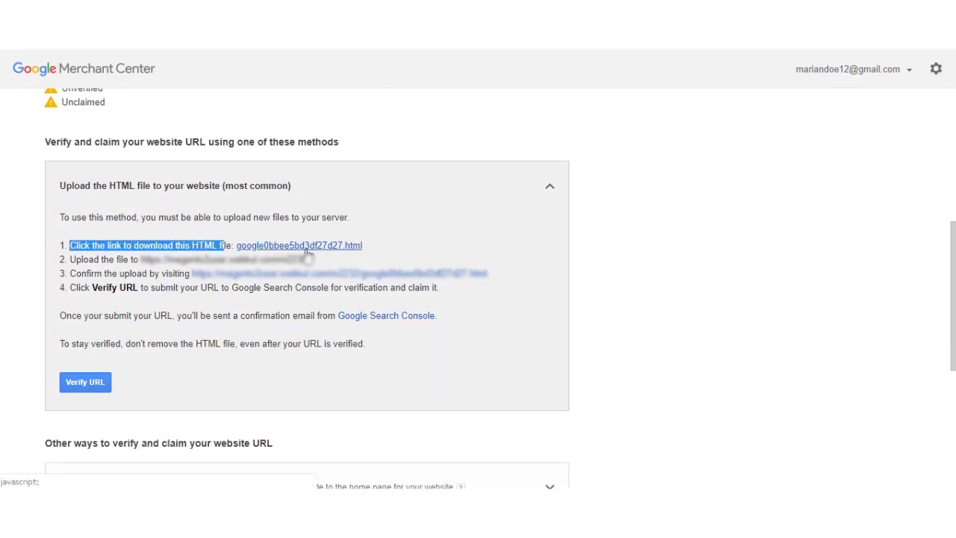
{"action": "left_click_drag", "start_coordinate": [94, 259], "coordinate": [309, 259]}
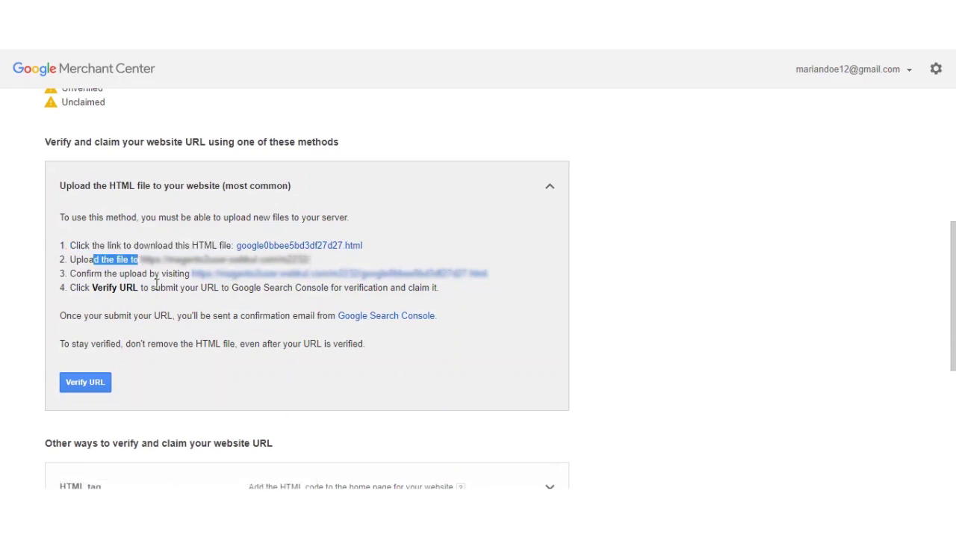
{"action": "left_click_drag", "start_coordinate": [80, 274], "coordinate": [383, 281]}
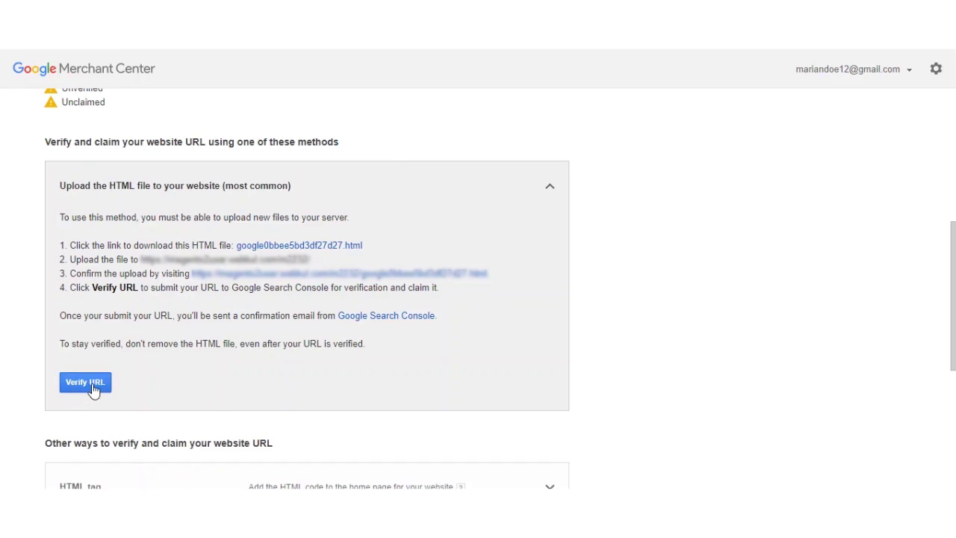
{"action": "left_click", "coordinate": [92, 385]}
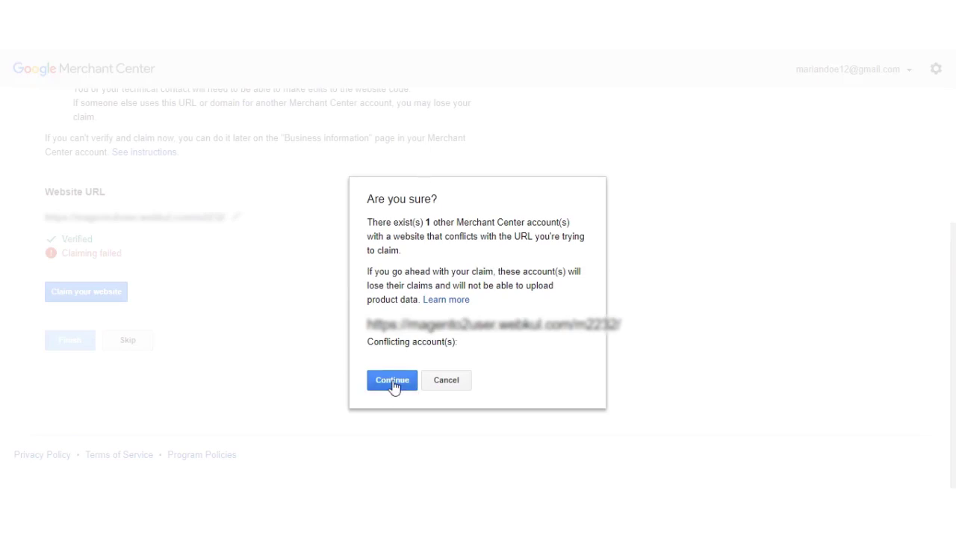
{"action": "left_click", "coordinate": [394, 385]}
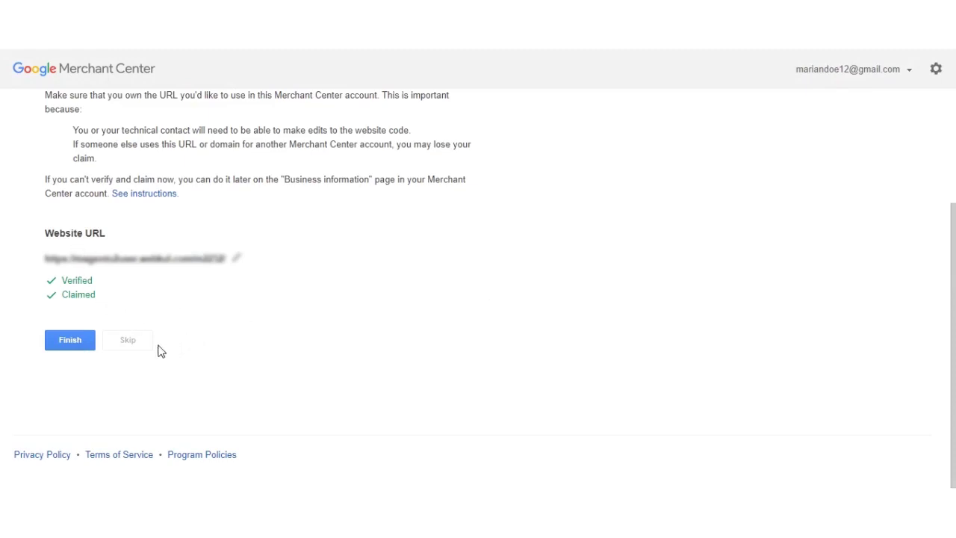
Check the website's verification and claim status, and finish the Merchant Center sign-up.
{"action": "scroll", "coordinate": [227, 349], "scroll_direction": "up", "scroll_amount": 2}
{"action": "scroll", "coordinate": [229, 349], "scroll_direction": "down", "scroll_amount": 2}
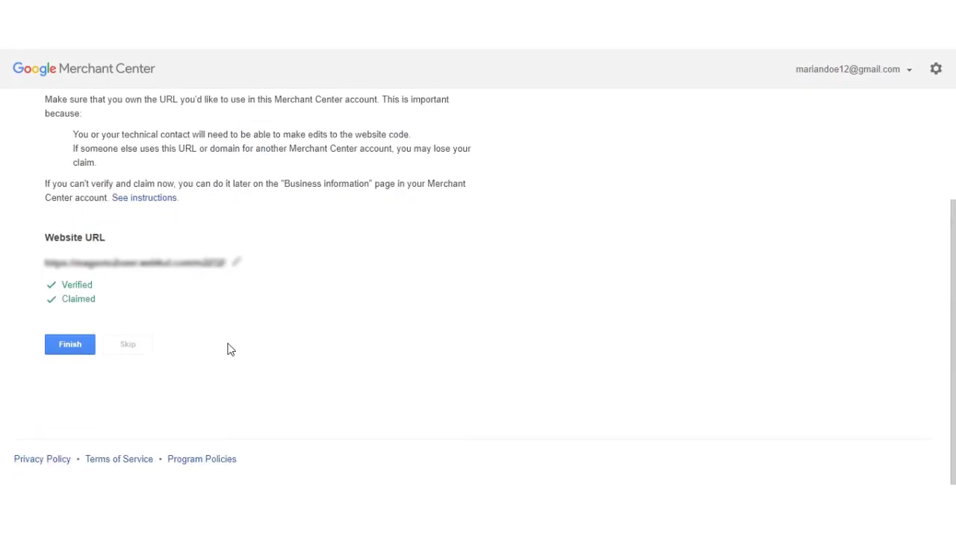
{"action": "left_click", "coordinate": [67, 345]}
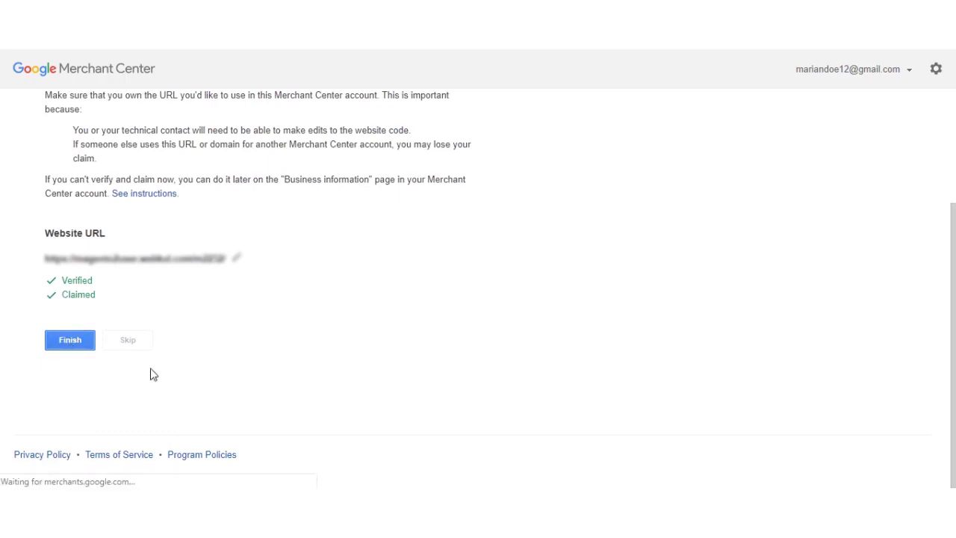